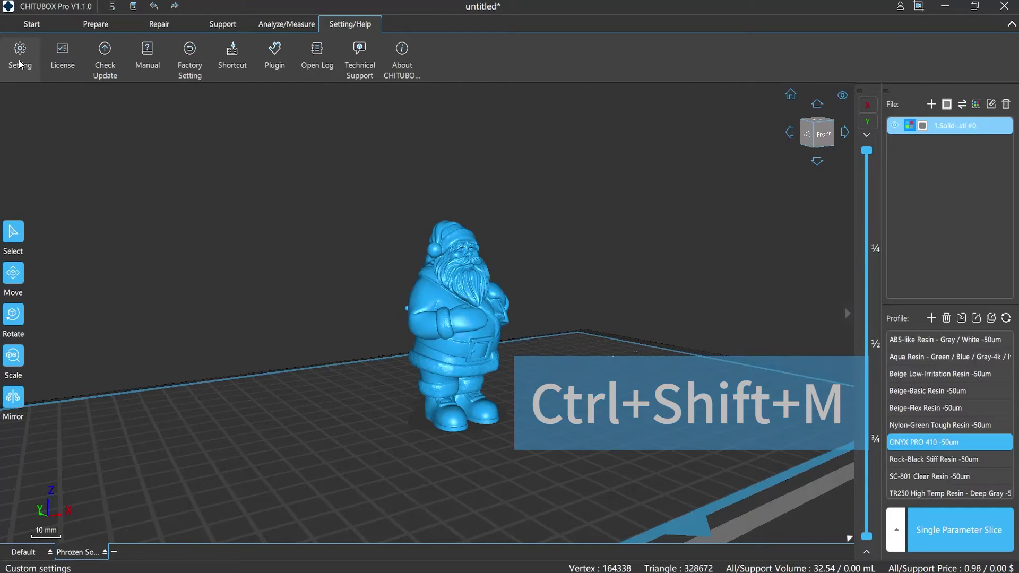
# - Review the language and font choices in the general settings and set the display scale to 110 %
pyautogui.click(20, 64)
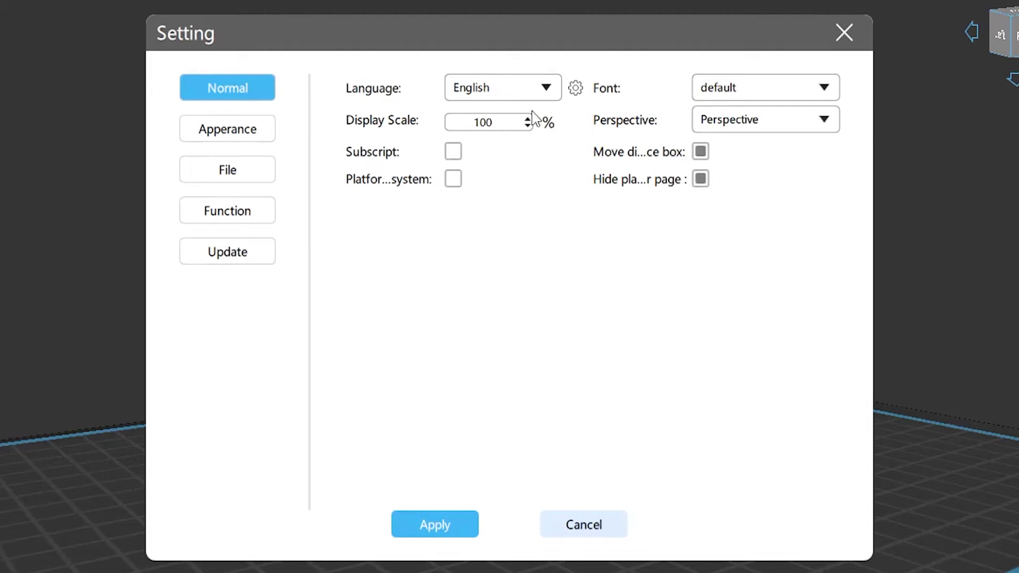
pyautogui.click(545, 89)
pyautogui.scroll(-2, 539, 243)
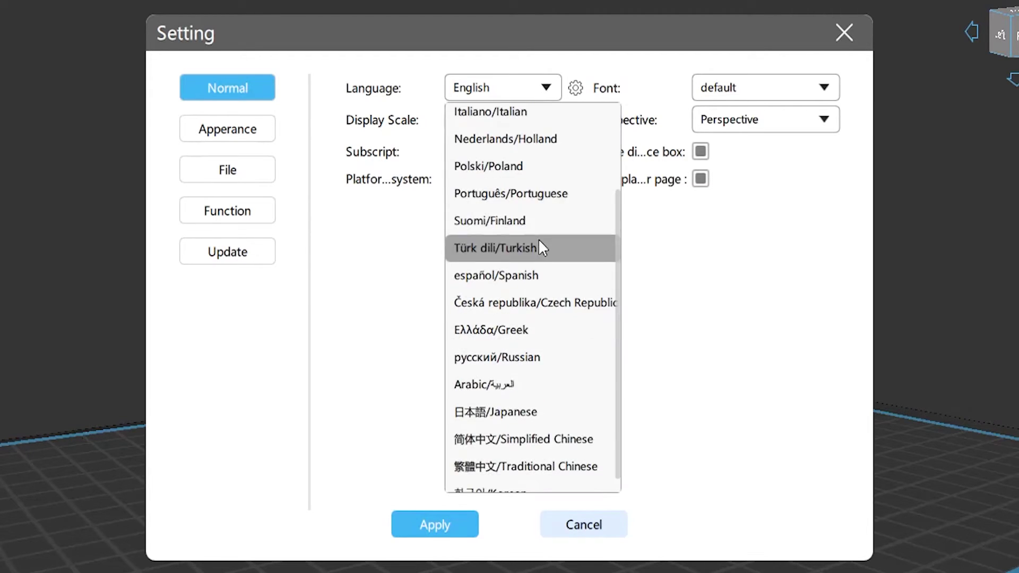
pyautogui.click(789, 96)
pyautogui.click(789, 95)
pyautogui.click(789, 95)
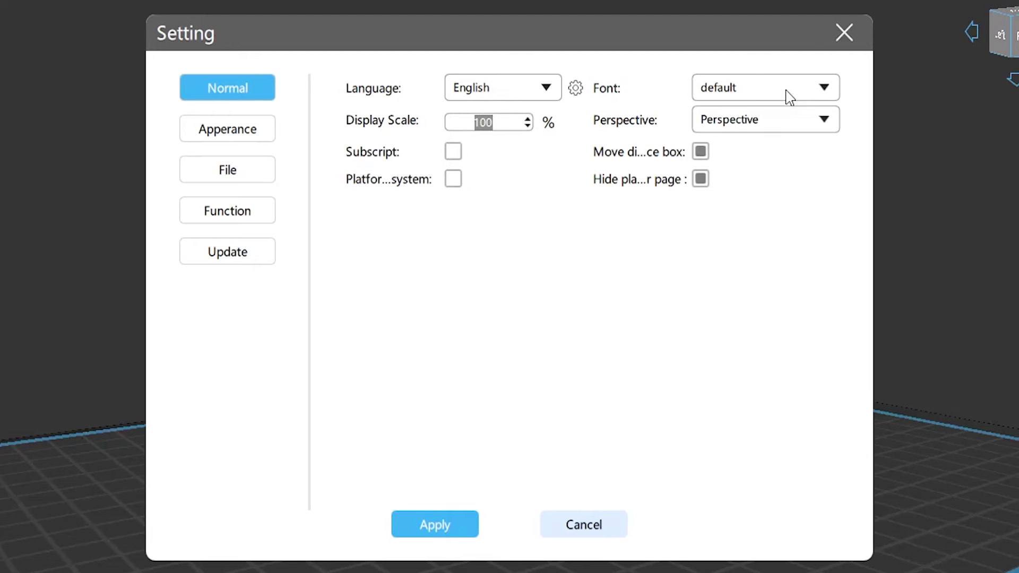
pyautogui.click(528, 119)
# - Check the perspective choices and toggle Subscript, the platform system option, Move distance box and the hide-page option, restoring each
pyautogui.click(824, 121)
pyautogui.click(824, 121)
pyautogui.click(454, 155)
pyautogui.click(454, 155)
pyautogui.click(454, 179)
pyautogui.click(454, 180)
pyautogui.click(700, 152)
pyautogui.click(700, 152)
pyautogui.click(700, 179)
pyautogui.click(700, 180)
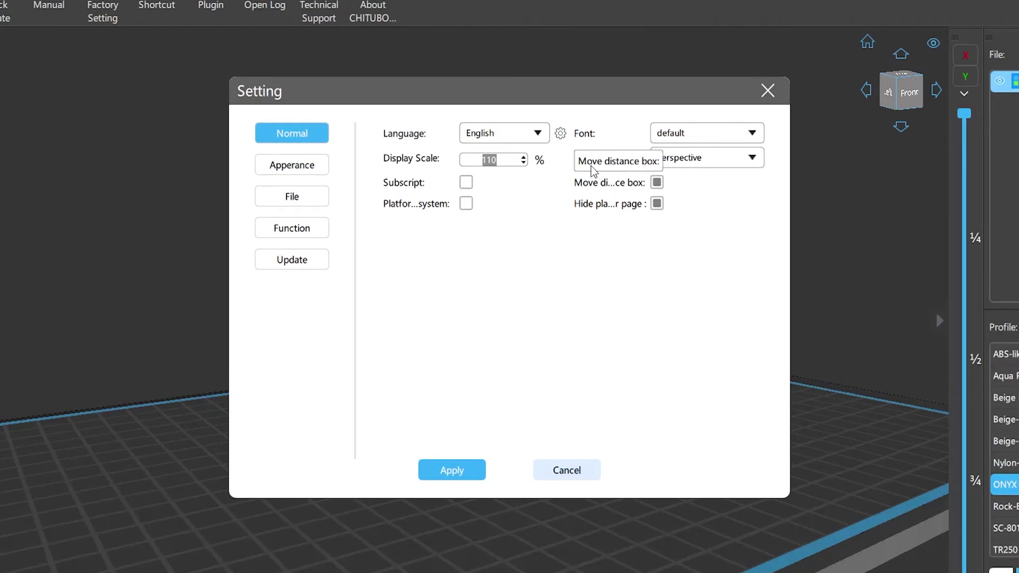
# - Open the translation editor for the interface language and browse forward and back through its entries
pyautogui.click(560, 134)
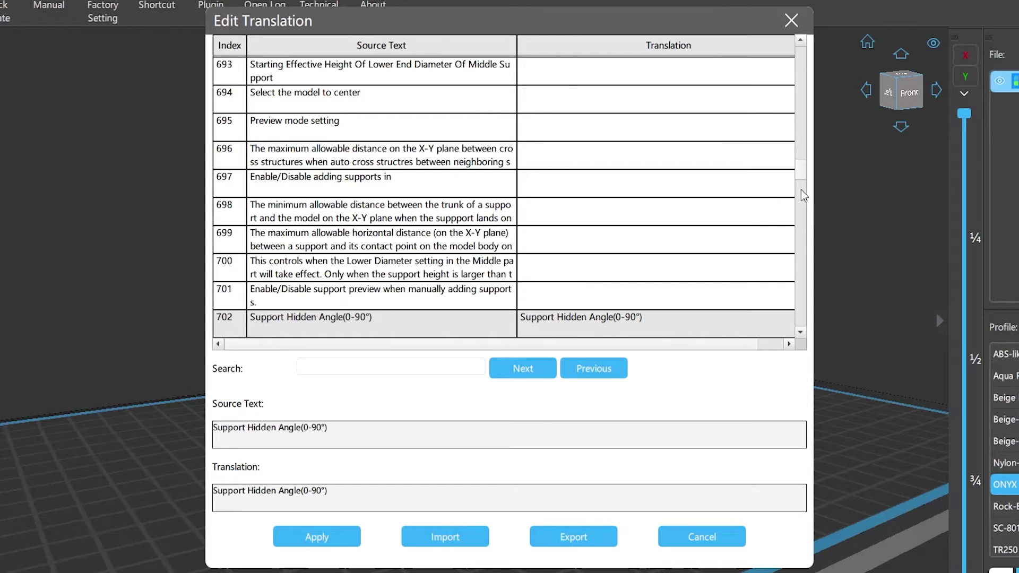
pyautogui.moveTo(802, 195)
pyautogui.mouseDown()
pyautogui.moveTo(803, 246)
pyautogui.moveTo(802, 205)
pyautogui.mouseUp()
pyautogui.click(533, 371)
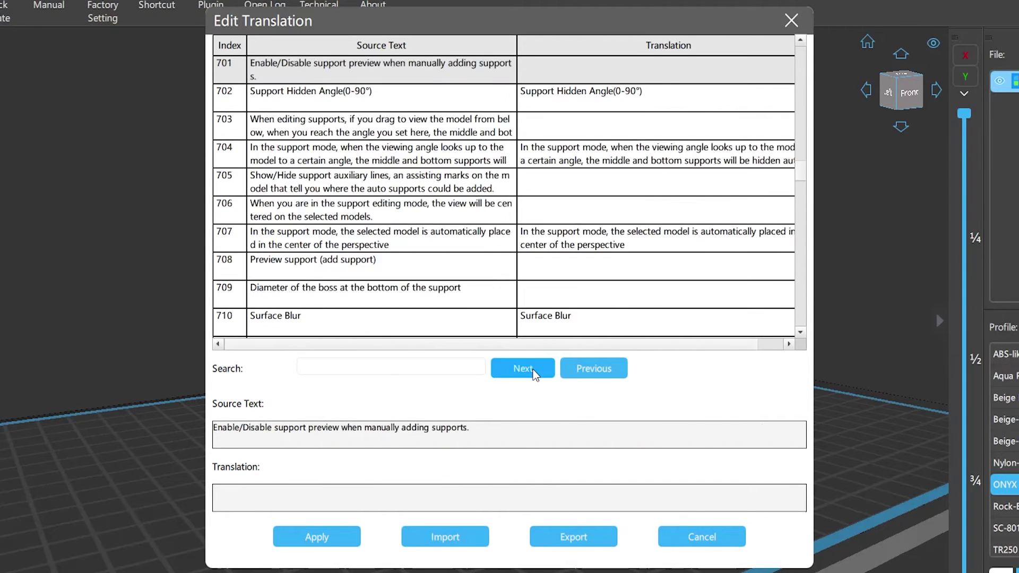
pyautogui.click(530, 370)
pyautogui.click(598, 371)
pyautogui.click(599, 371)
pyautogui.click(599, 374)
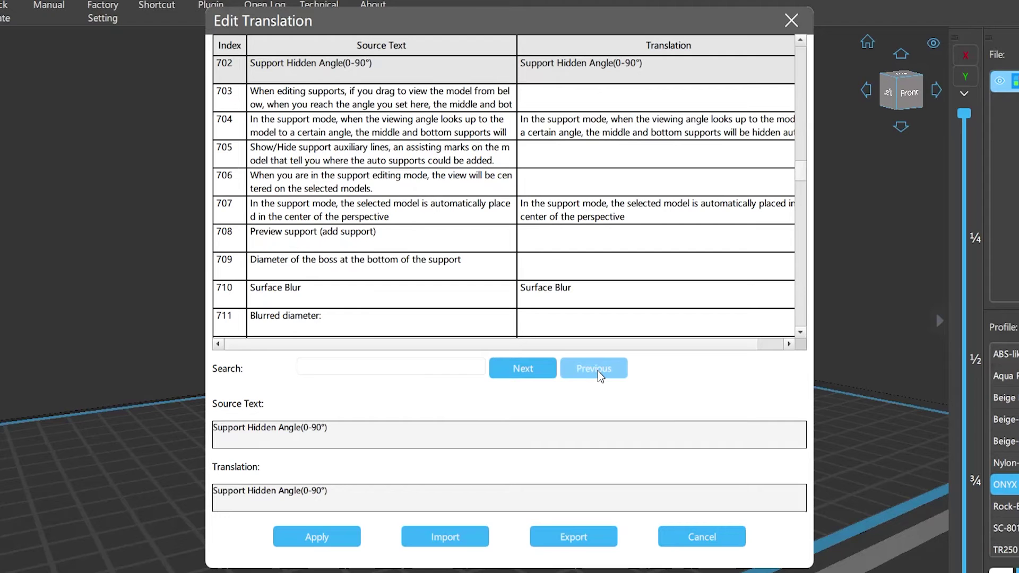
# - Open the file dialogs for importing and exporting the translation, cancelling each one
pyautogui.click(452, 546)
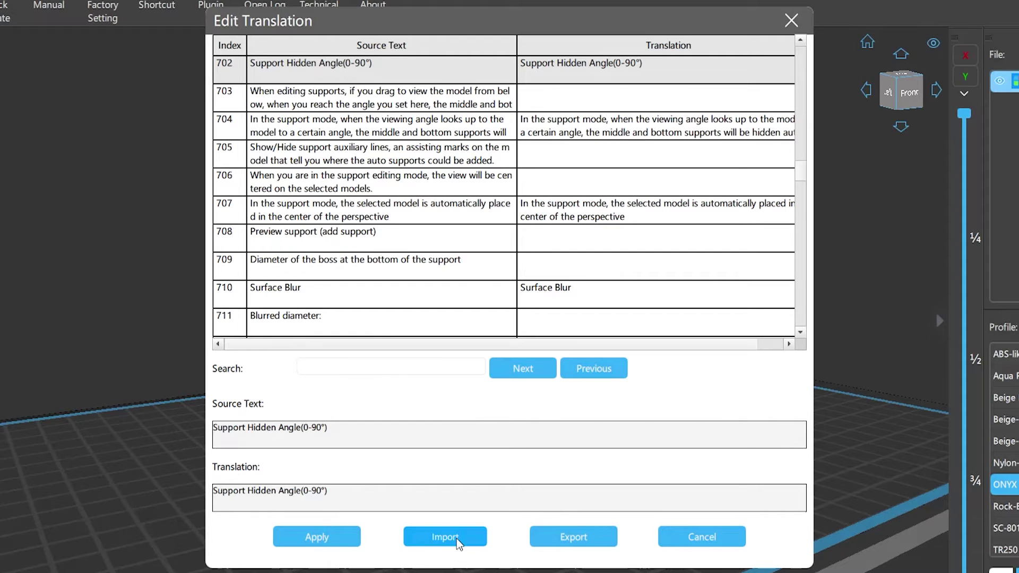
pyautogui.click(802, 360)
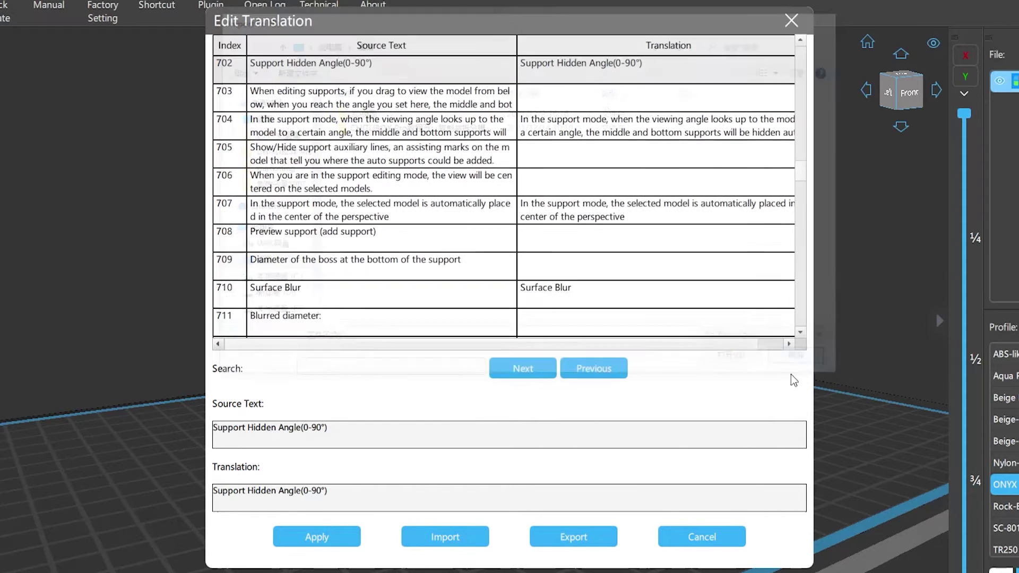
pyautogui.click(612, 549)
pyautogui.click(801, 361)
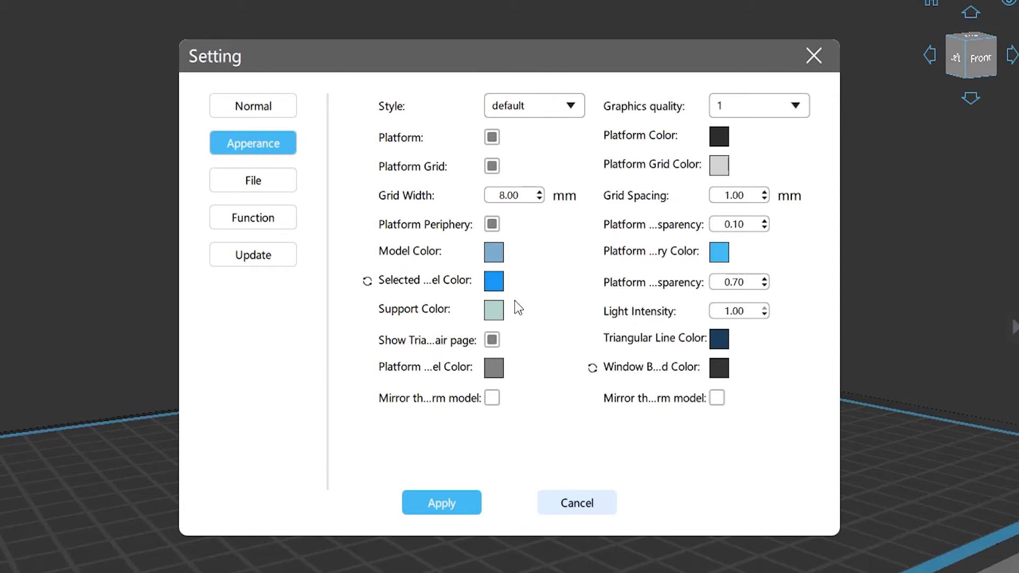
# - Set the model color to #3b6cc8 and the selected model color to #f9eca2 in the appearance settings
pyautogui.click(494, 256)
pyautogui.click(568, 184)
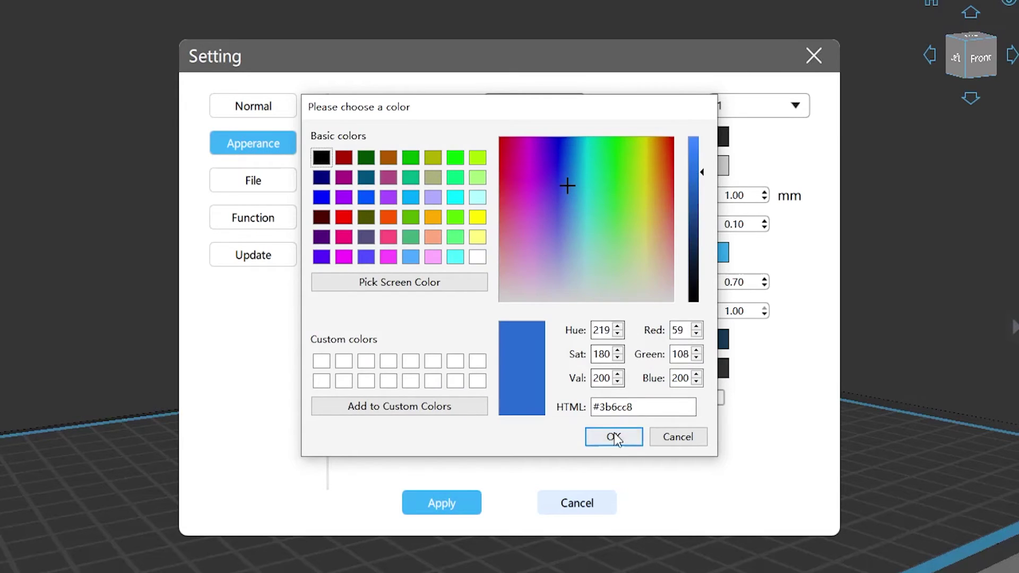
pyautogui.click(613, 436)
pyautogui.click(492, 280)
pyautogui.click(648, 244)
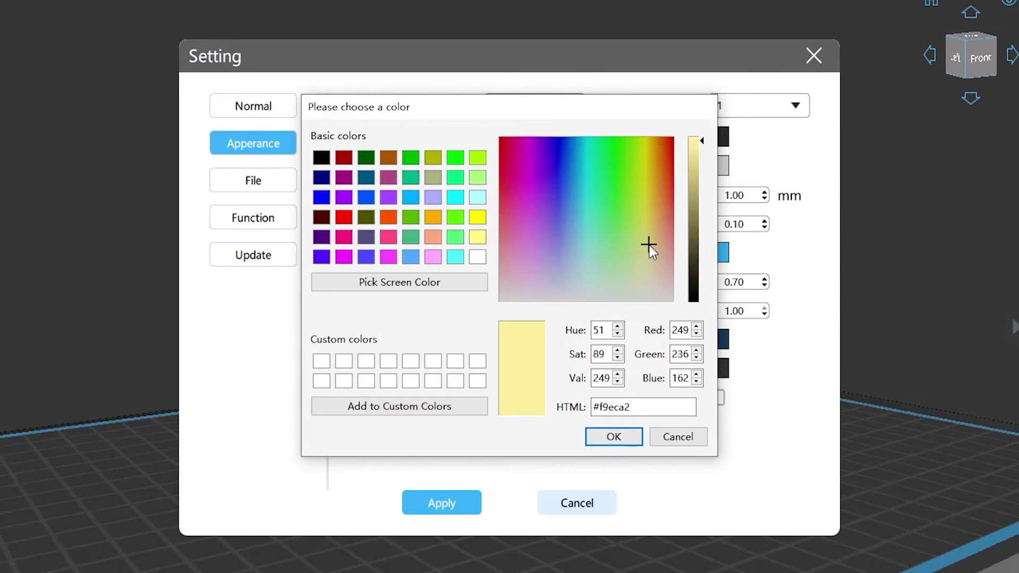
pyautogui.click(614, 440)
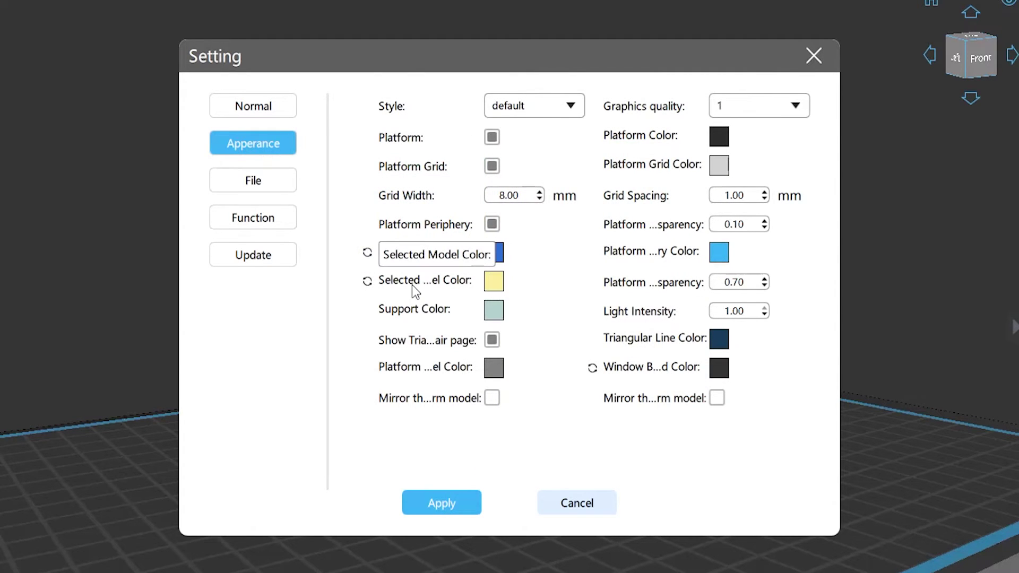
# - Reset the selected model color and the model color to their defaults
pyautogui.click(368, 282)
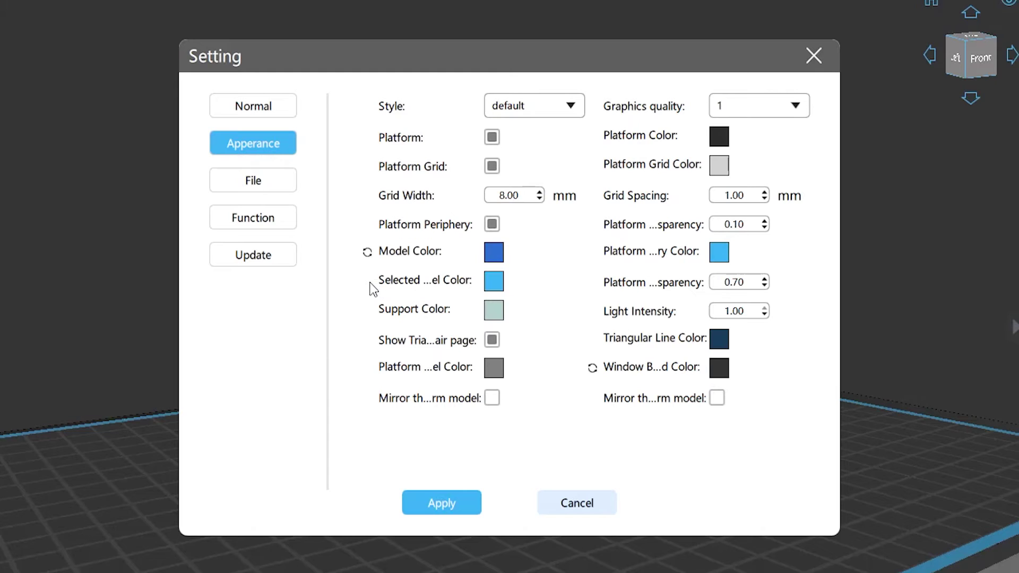
pyautogui.click(367, 252)
# - Inspect the folder choosers for the default save path, default export path and auto save directory in the file settings, cancelling each
pyautogui.click(282, 183)
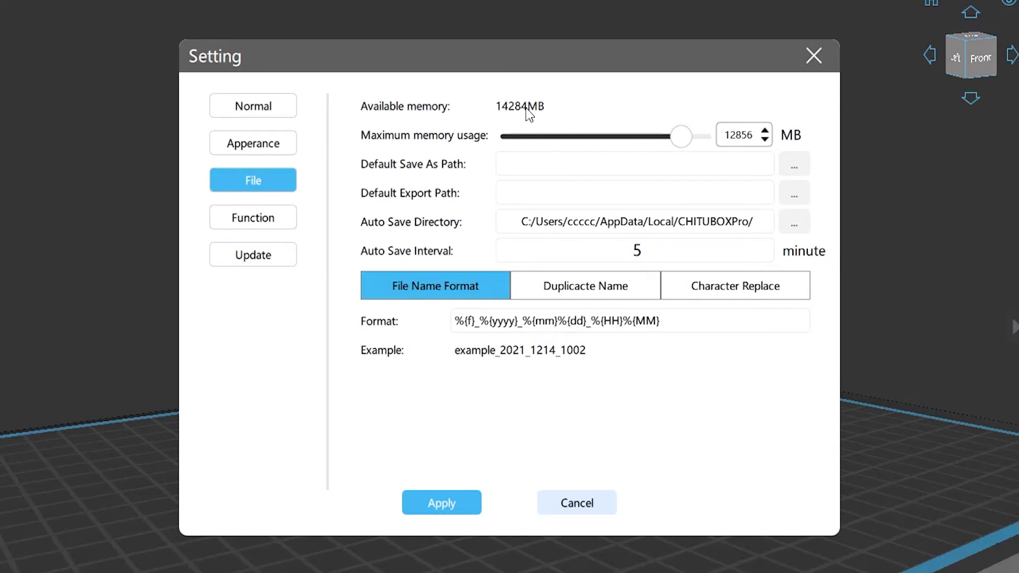
pyautogui.click(795, 167)
pyautogui.click(903, 459)
pyautogui.click(795, 195)
pyautogui.click(880, 458)
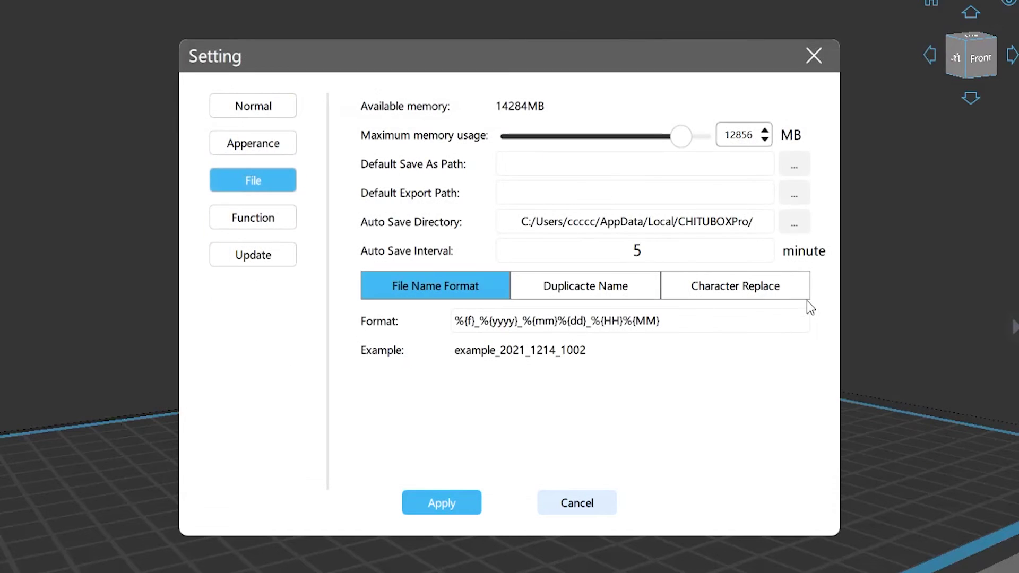
pyautogui.click(794, 225)
pyautogui.click(872, 459)
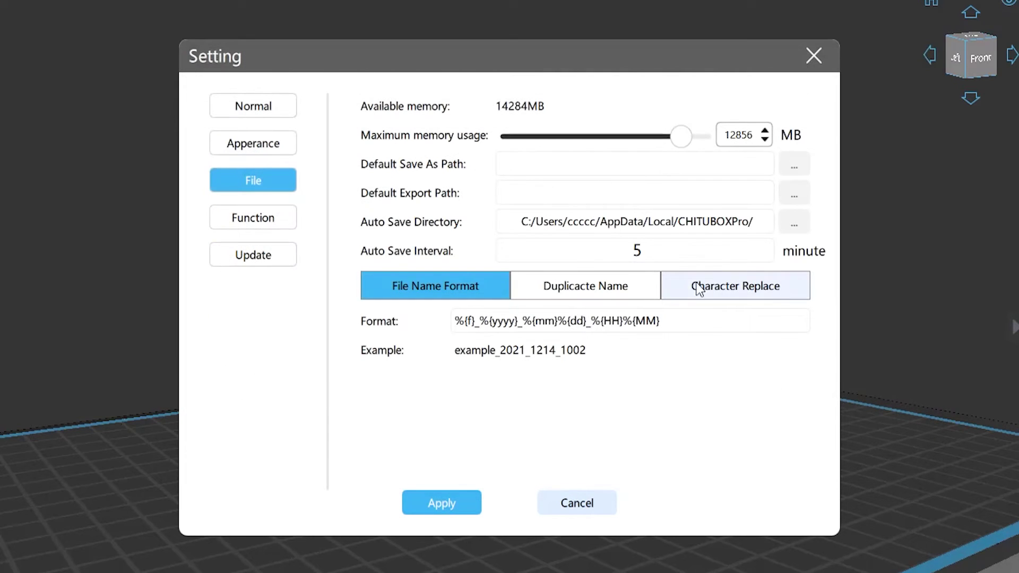
# - Set the auto save interval to 3 minutes
pyautogui.click(681, 260)
pyautogui.press('BackSpace')
pyautogui.write('3')
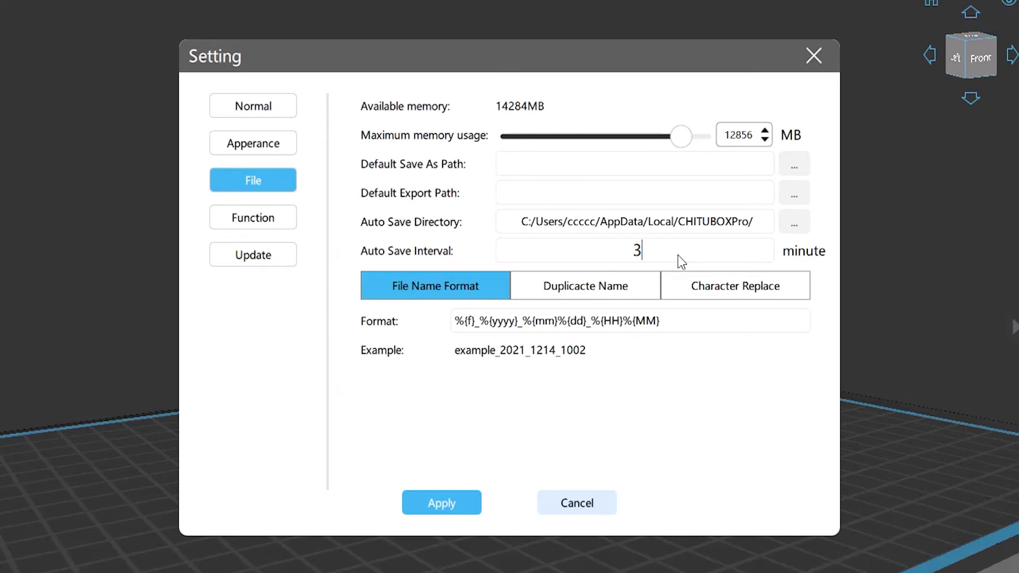
# - Examine the file name format, the duplicate name format and the character replacement rules in the file settings
pyautogui.click(631, 322)
pyautogui.moveTo(653, 326); pyautogui.dragTo(450, 334)
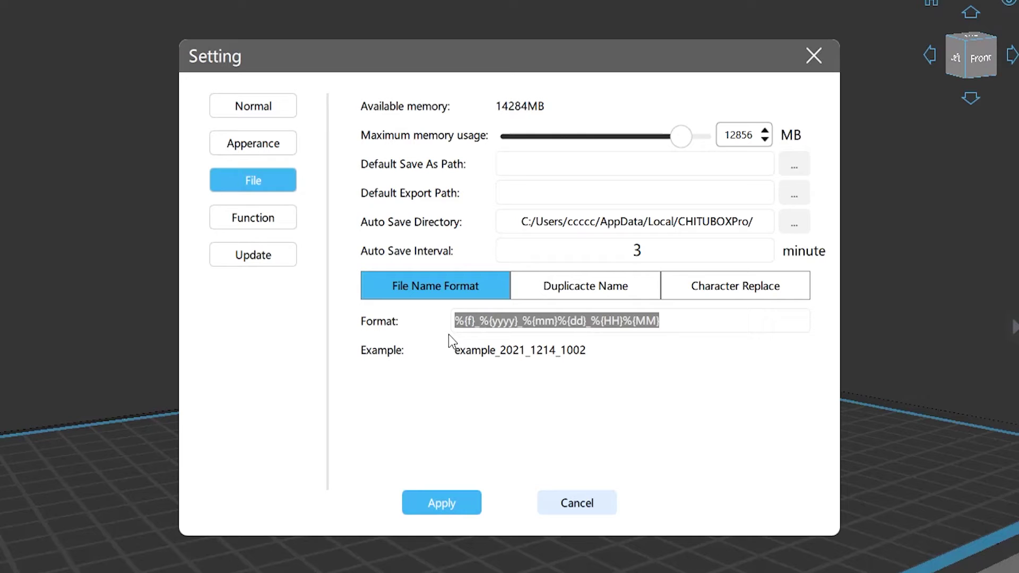
pyautogui.moveTo(713, 336)
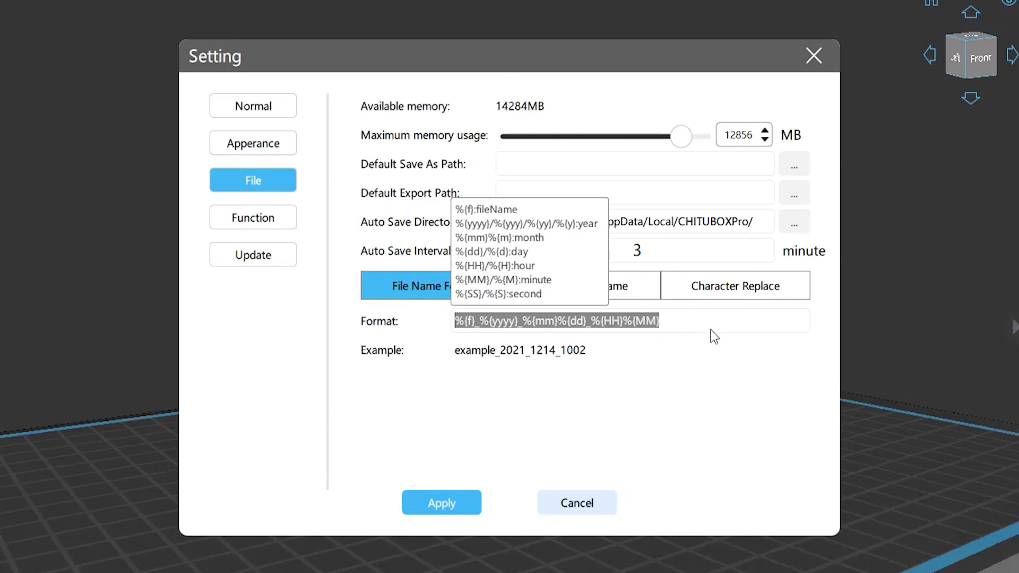
pyautogui.click(623, 288)
pyautogui.moveTo(546, 350); pyautogui.dragTo(479, 355)
pyautogui.click(575, 358)
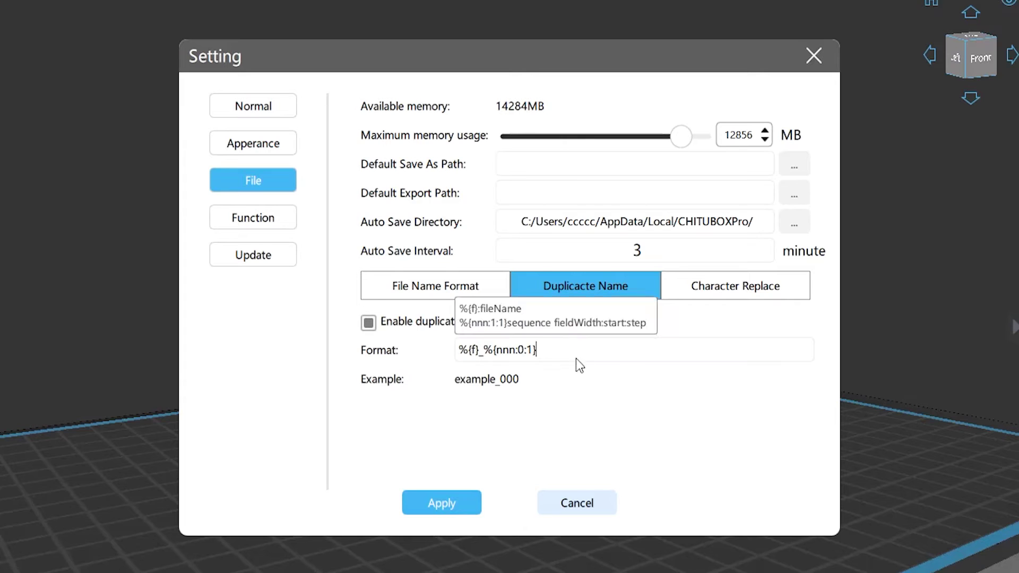
pyautogui.click(785, 292)
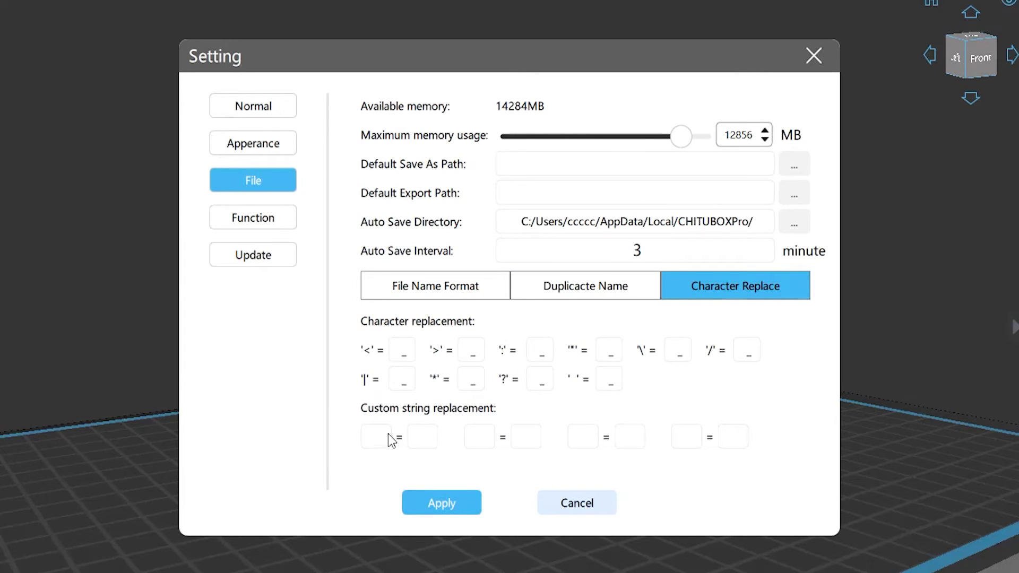
# - Toggle slicing volume calculation, graphics card compatible mode and desktop thumbnail preview in the function settings, restoring each
pyautogui.click(275, 221)
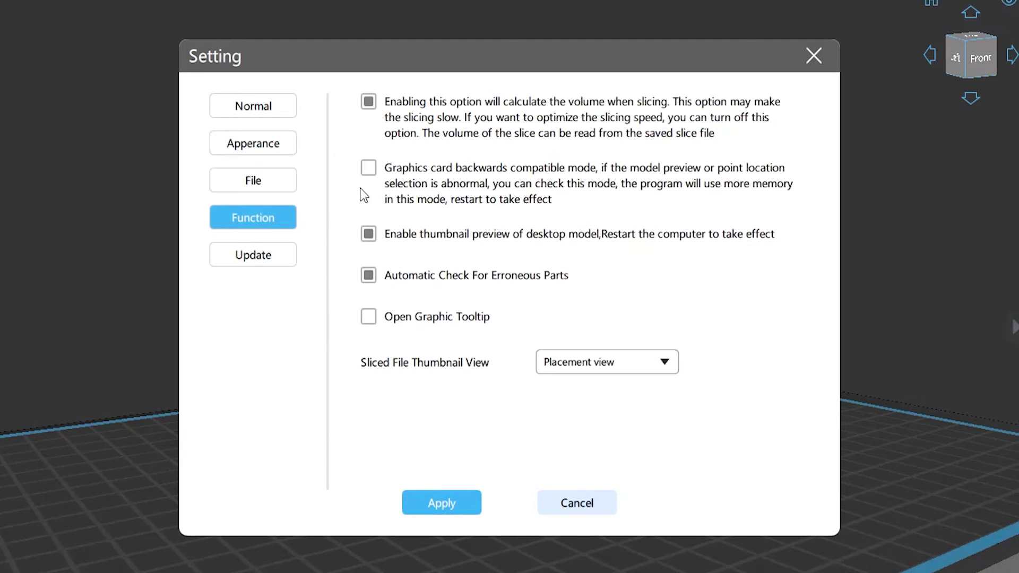
pyautogui.click(374, 114)
pyautogui.click(374, 114)
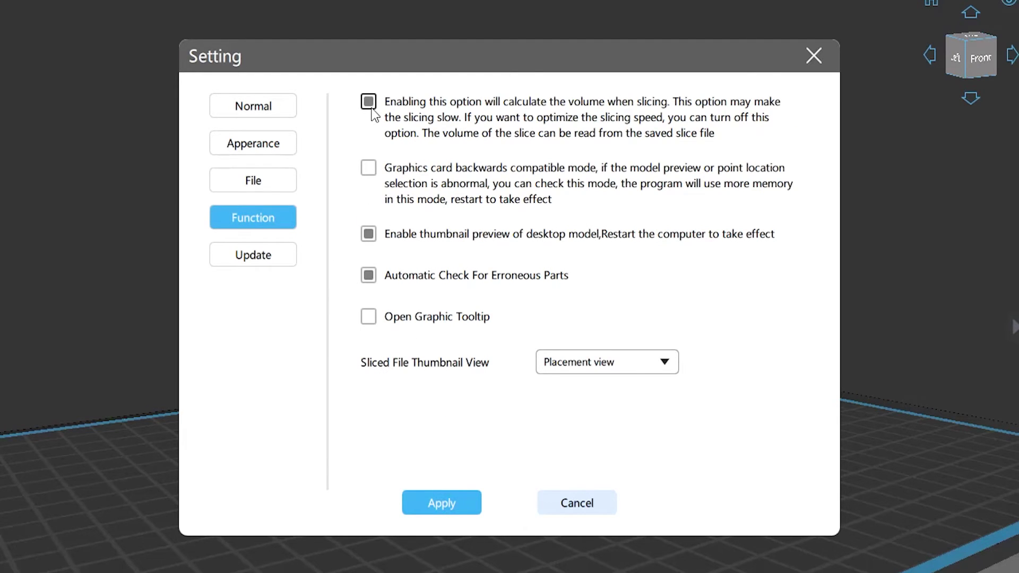
pyautogui.click(370, 169)
pyautogui.click(371, 169)
pyautogui.click(368, 236)
pyautogui.click(369, 240)
# - Toggle the erroneous parts check and graphic tooltip options, restoring both, and keep Placement view for the sliced file thumbnail
pyautogui.click(370, 276)
pyautogui.click(371, 278)
pyautogui.click(370, 276)
pyautogui.click(370, 276)
pyautogui.click(369, 319)
pyautogui.click(369, 318)
pyautogui.click(664, 364)
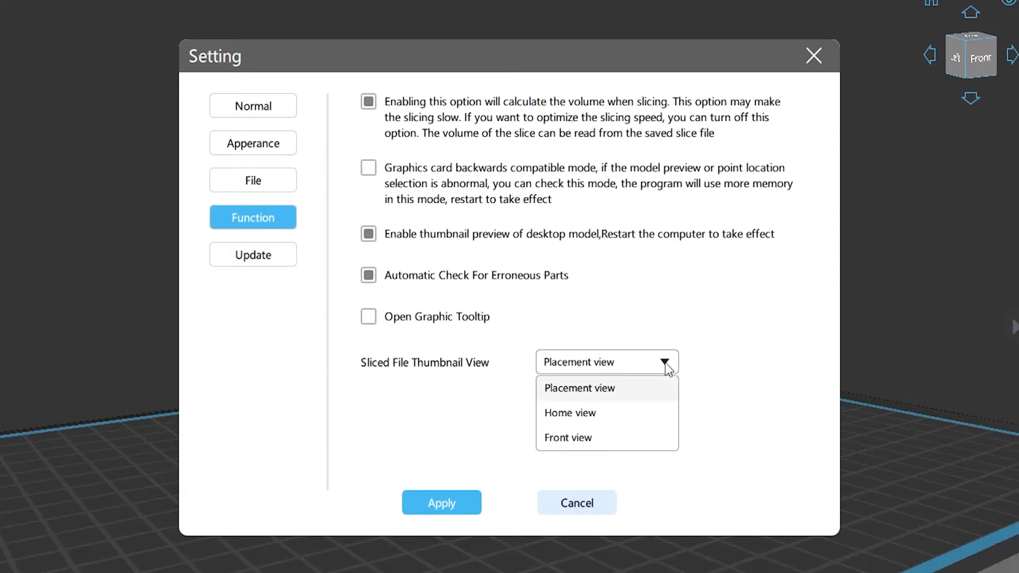
pyautogui.click(630, 399)
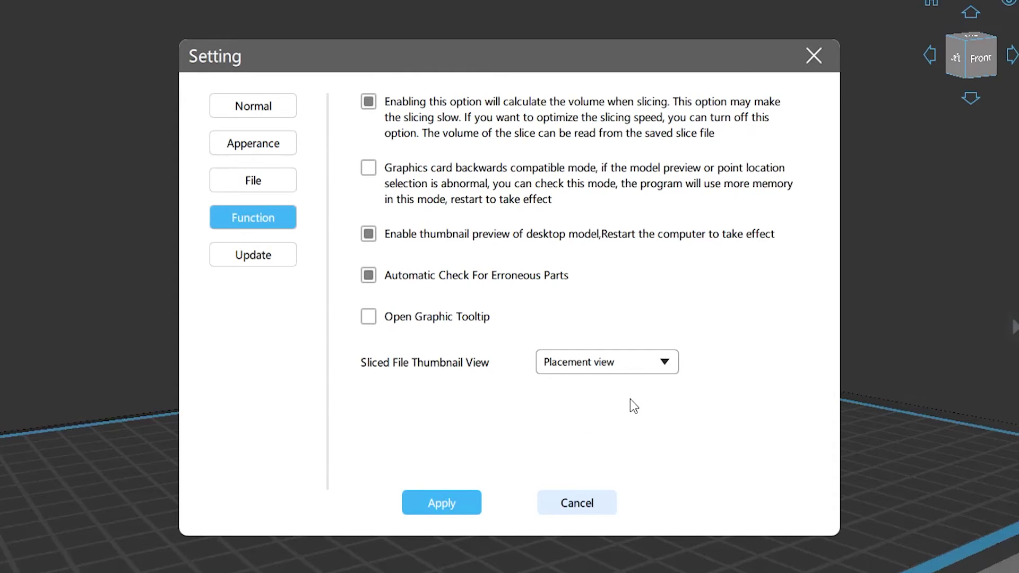
# - Toggle the option to check for updates on startup in the update settings
pyautogui.click(268, 261)
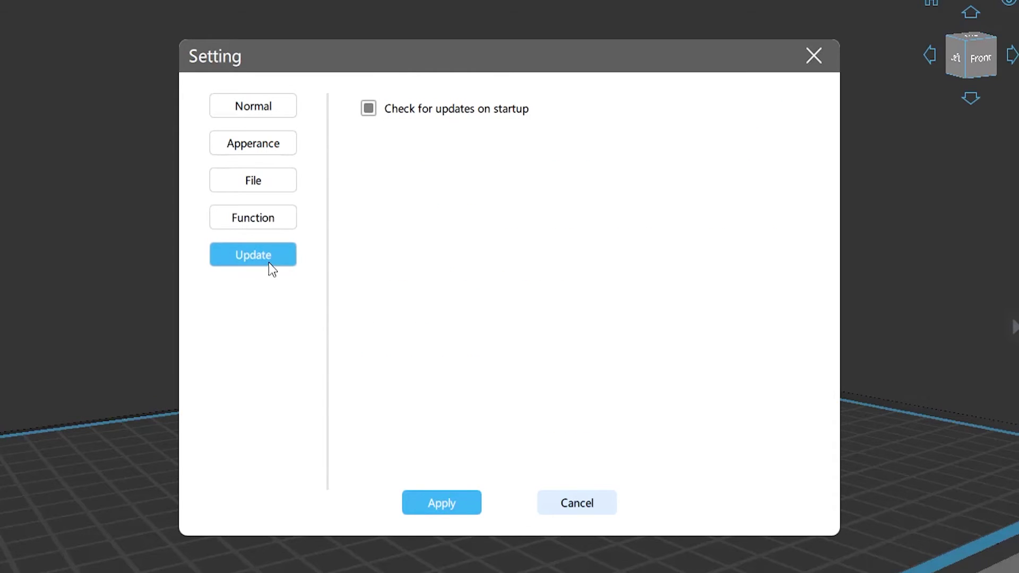
pyautogui.click(374, 108)
pyautogui.click(371, 106)
pyautogui.click(373, 111)
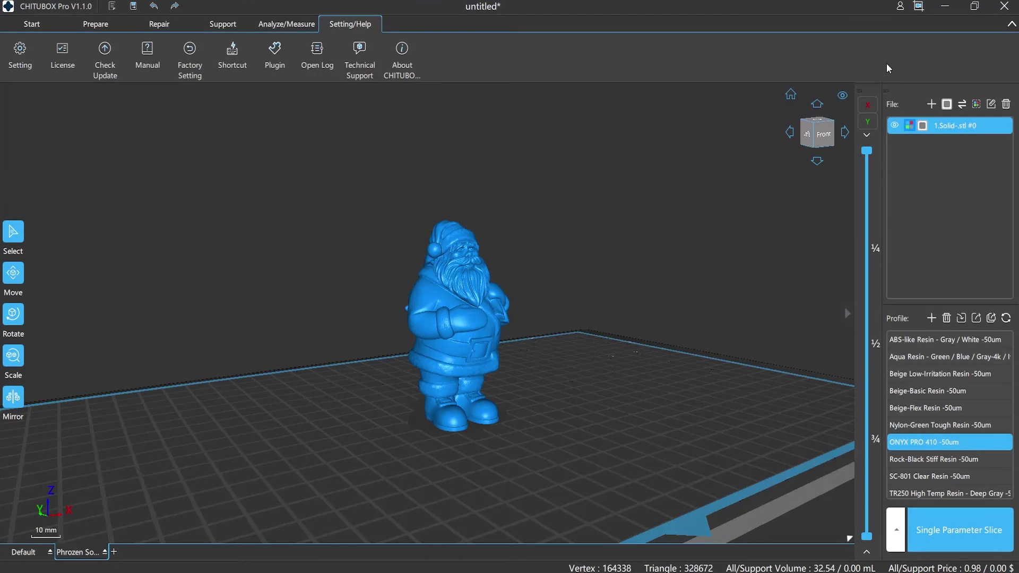
# - Open the account login, switch accounts and view the registration page
pyautogui.click(900, 7)
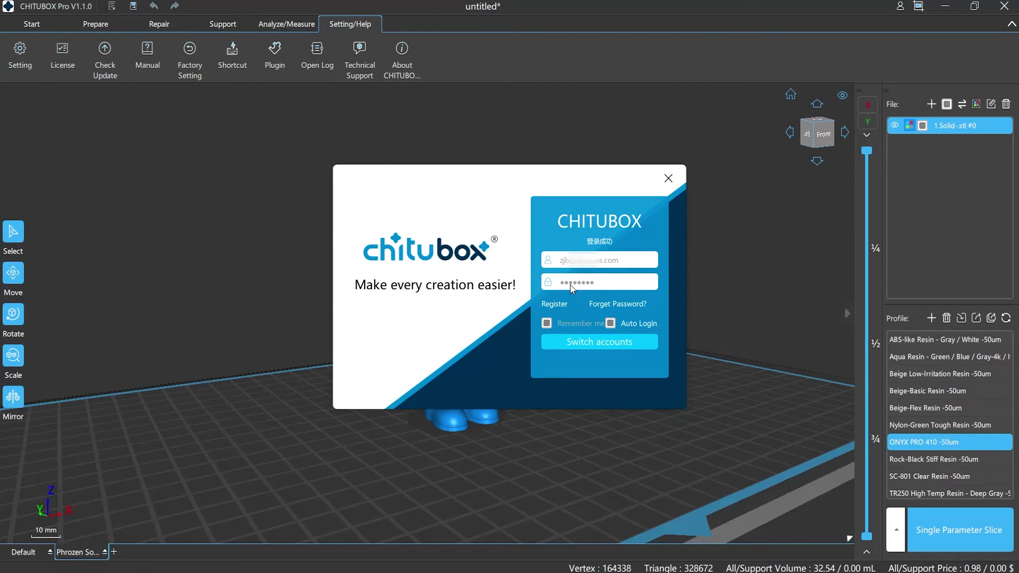
pyautogui.click(579, 342)
pyautogui.click(562, 305)
pyautogui.scroll(-1, 559, 307)
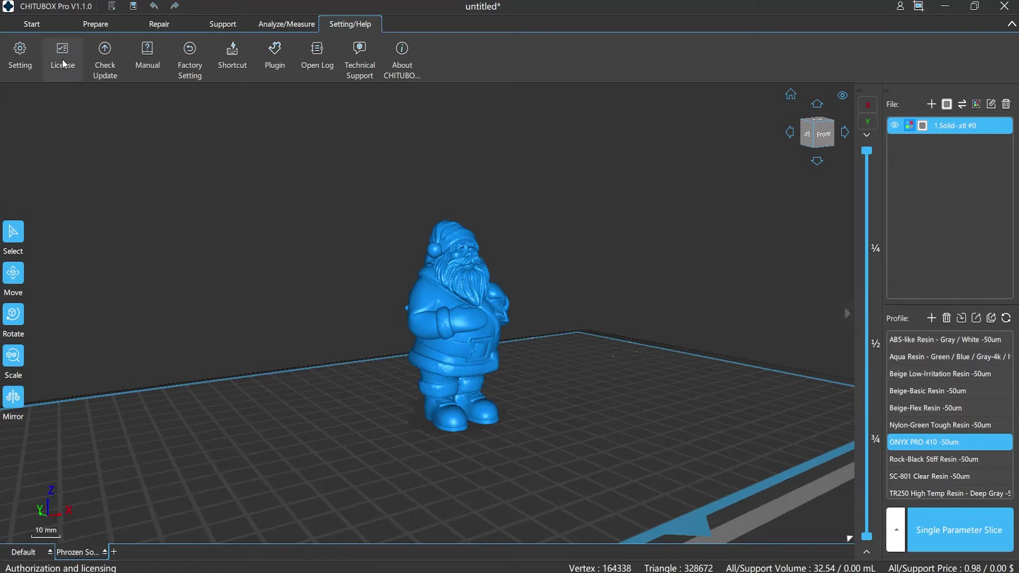
# - Open the license purchase page in the web browser and sign in with the account password
pyautogui.click(62, 58)
pyautogui.click(542, 240)
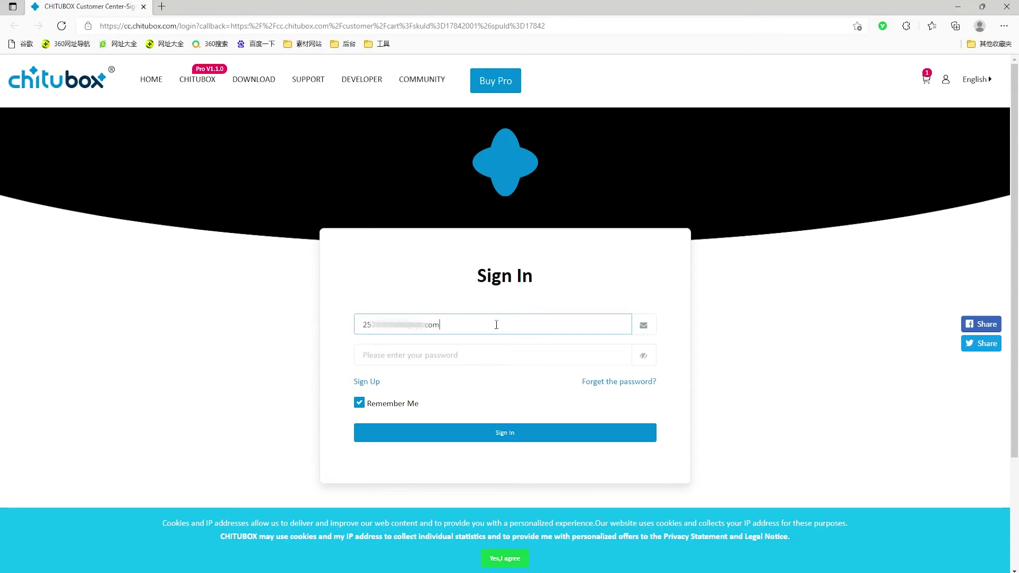
pyautogui.click(420, 356)
pyautogui.write('••')
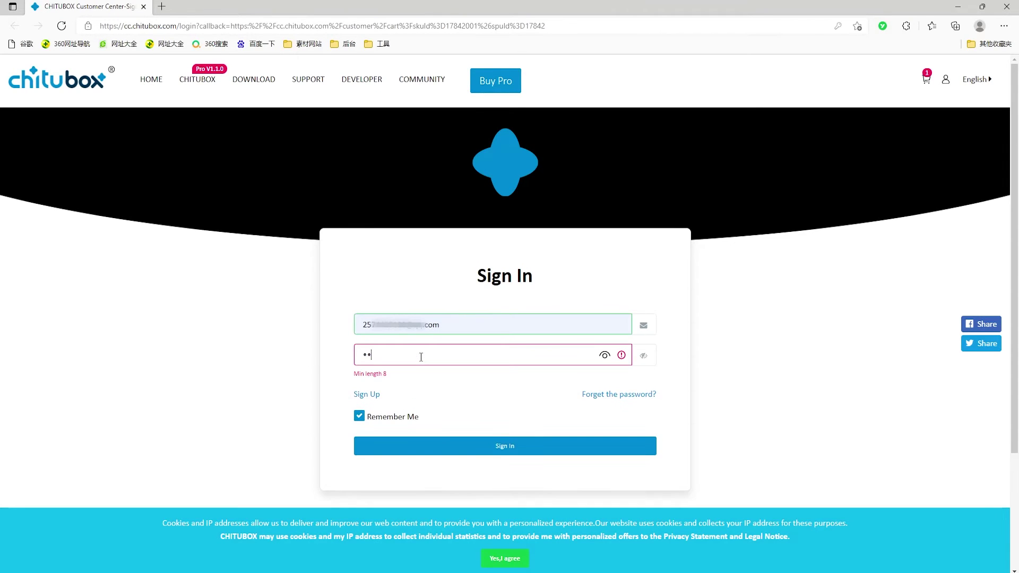
pyautogui.write('••••••')
pyautogui.click(454, 434)
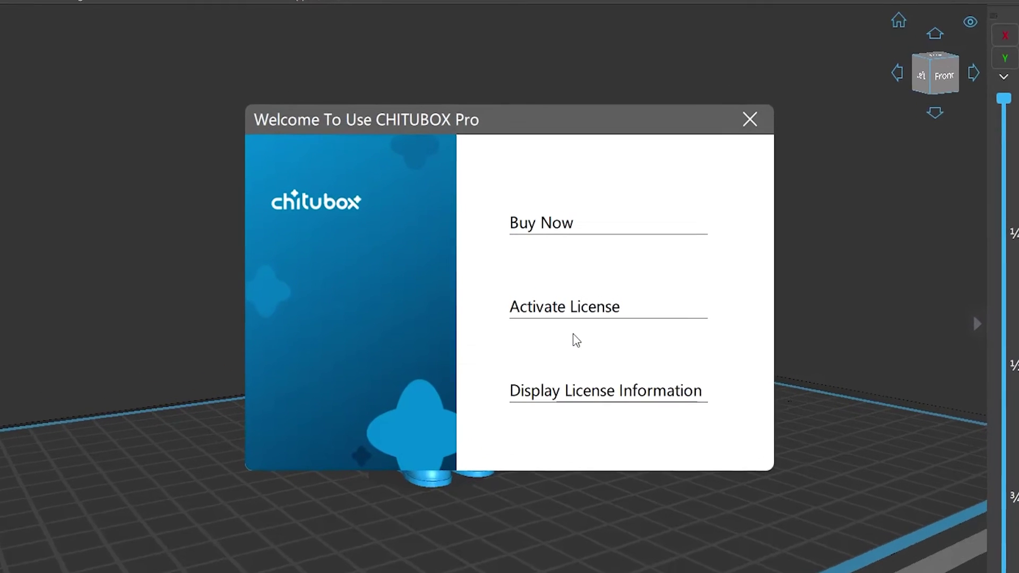
# - Open license activation, continue past the license serial number and return to the previous page
pyautogui.click(574, 310)
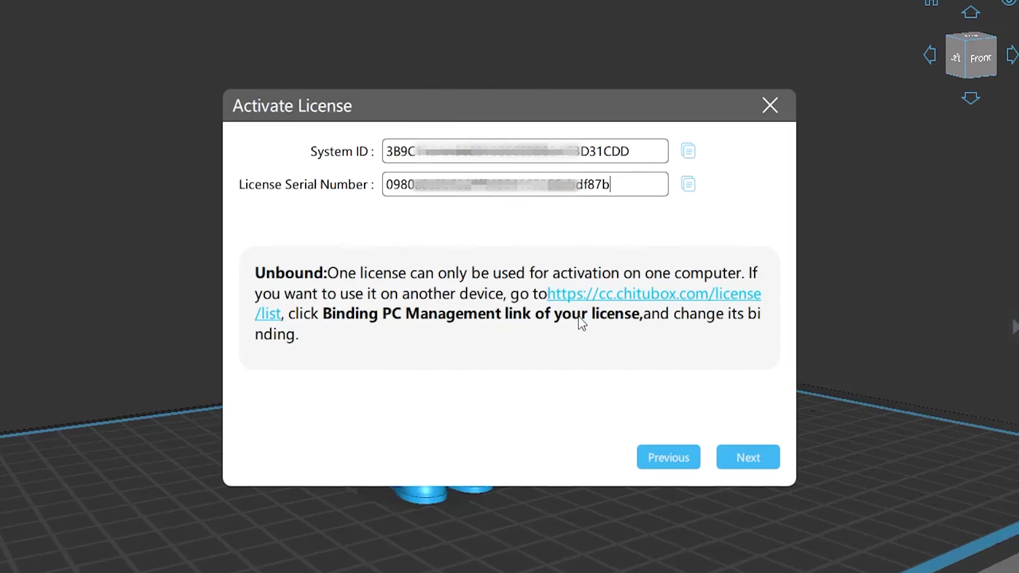
pyautogui.click(746, 466)
pyautogui.click(662, 464)
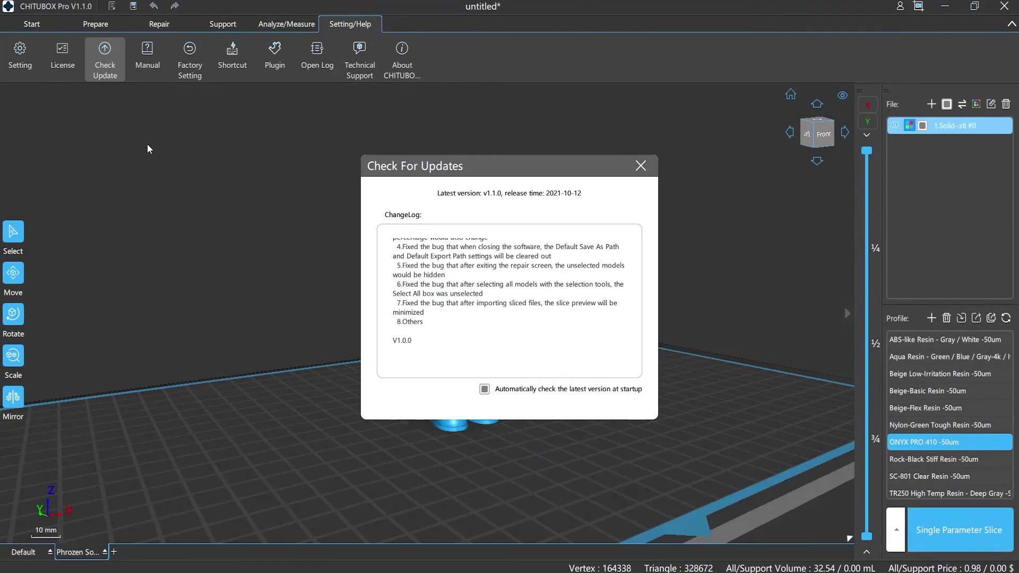
# - Review the update changelog, toggle the automatic check for the latest version at startup, and close the update window
pyautogui.scroll(1, 530, 310)
pyautogui.scroll(-1, 510, 339)
pyautogui.click(485, 390)
pyautogui.press('Escape')
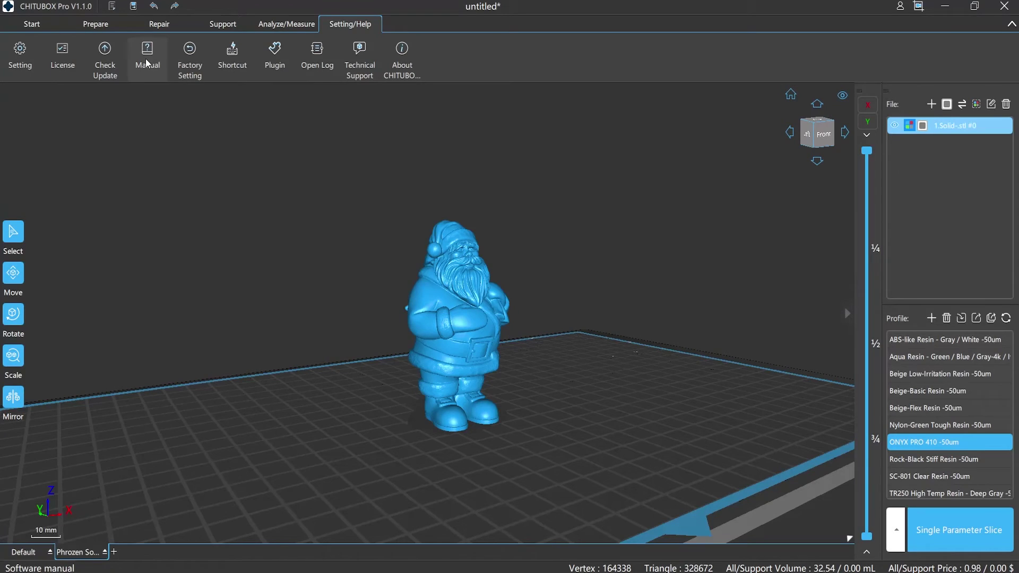
# - Open the online CHITUBOX Pro manual and browse its Comparison, Requirements, Setting Up and Application Overview sections, including the Prepare page
pyautogui.click(147, 62)
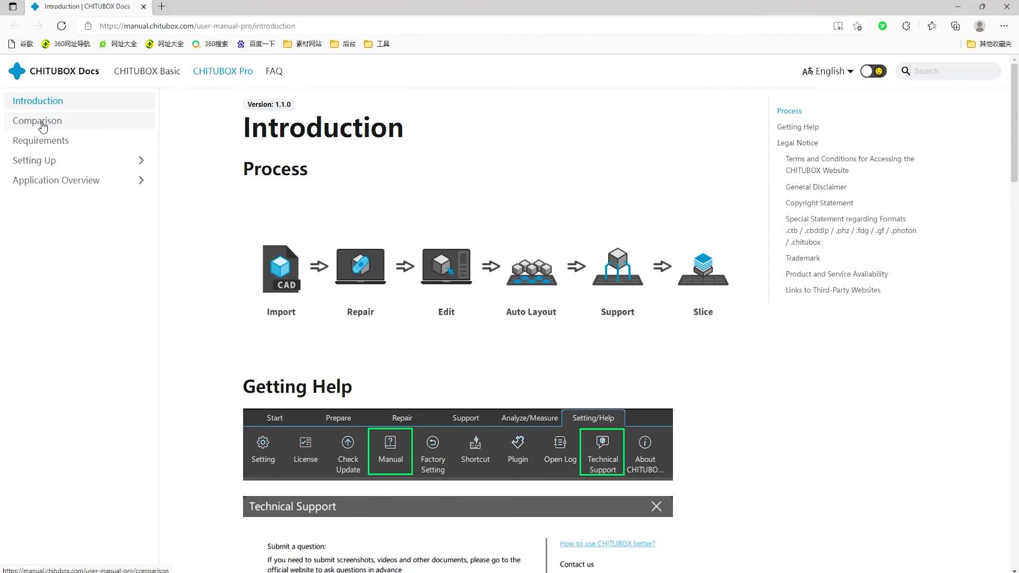
pyautogui.click(43, 123)
pyautogui.click(41, 141)
pyautogui.click(40, 160)
pyautogui.click(53, 290)
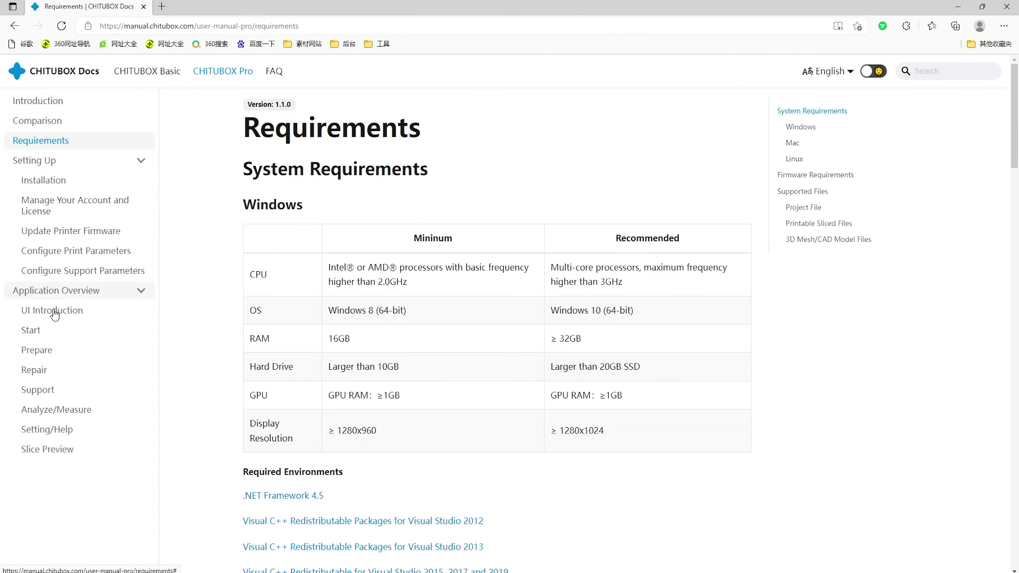
pyautogui.click(44, 350)
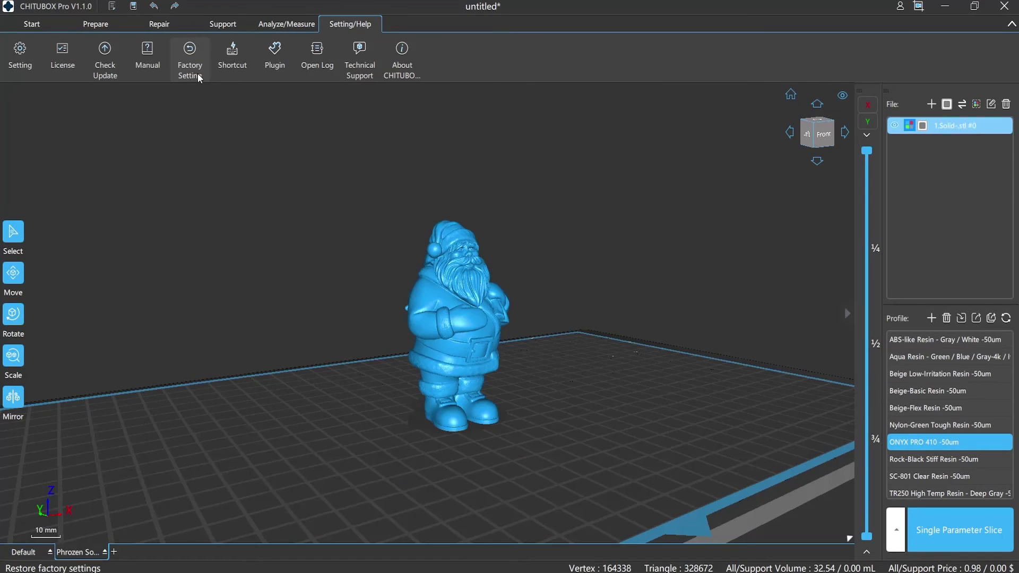
# - Restore all settings to the factory defaults
pyautogui.click(197, 73)
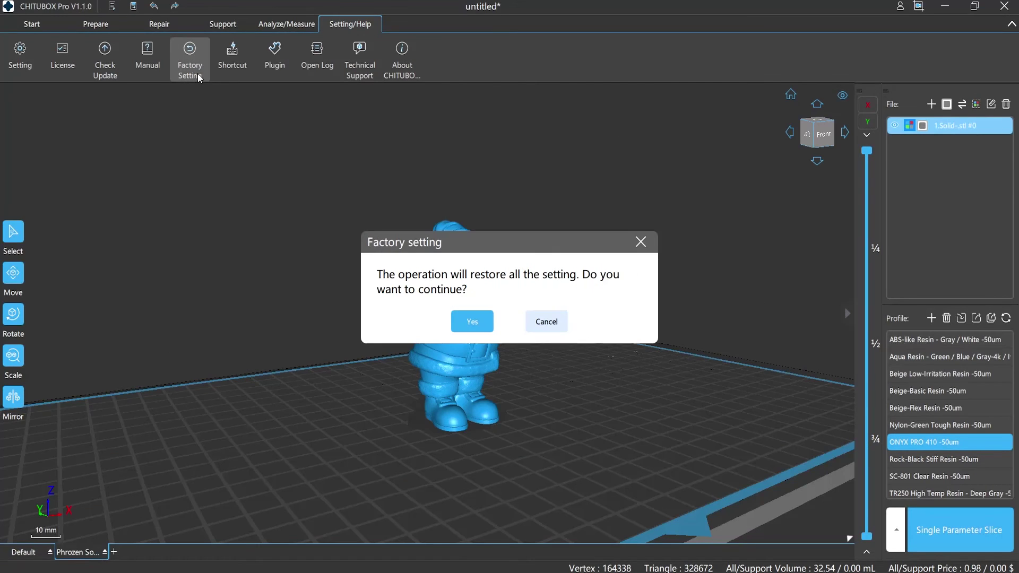
pyautogui.click(490, 330)
# - Review the File, Select and Edit shortcut lists and close the shortcut window without changes
pyautogui.click(223, 59)
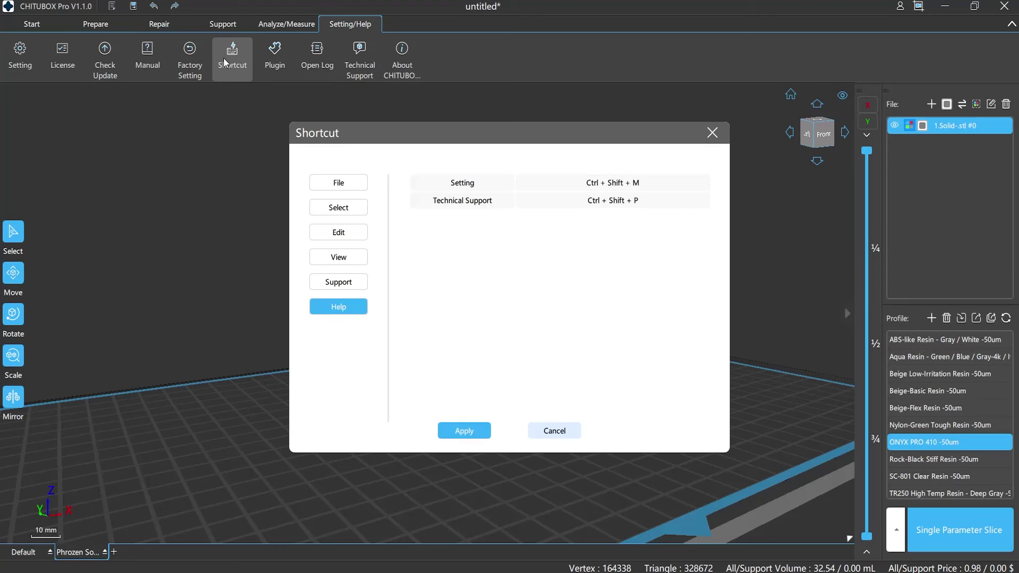
pyautogui.click(336, 183)
pyautogui.click(325, 207)
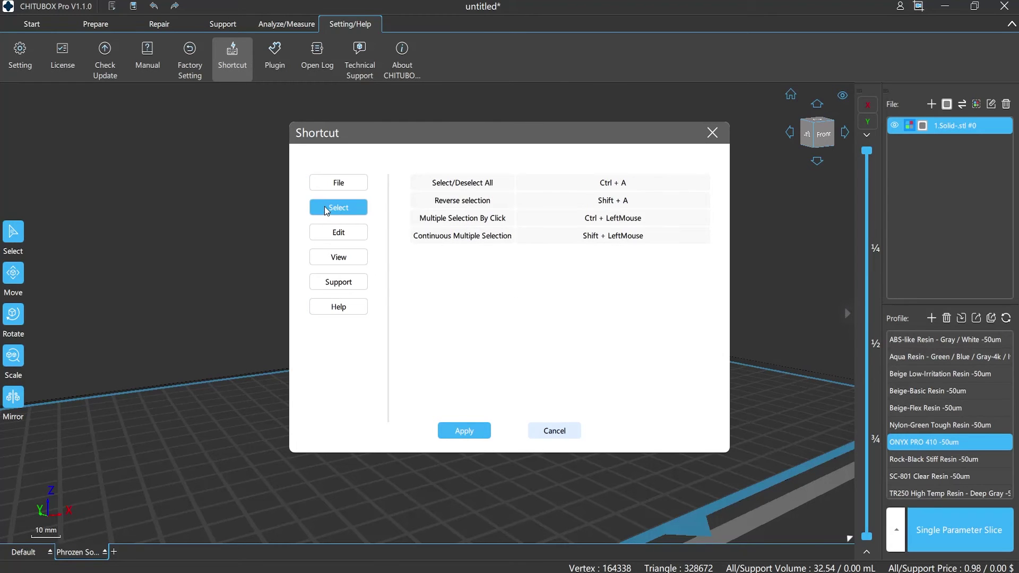
pyautogui.click(325, 233)
pyautogui.click(554, 430)
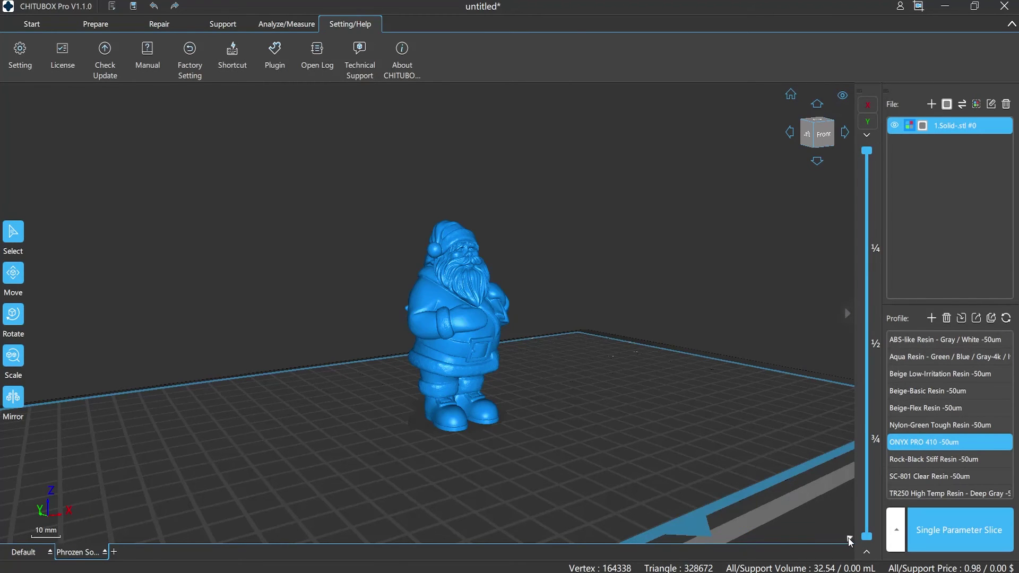
pyautogui.click(286, 24)
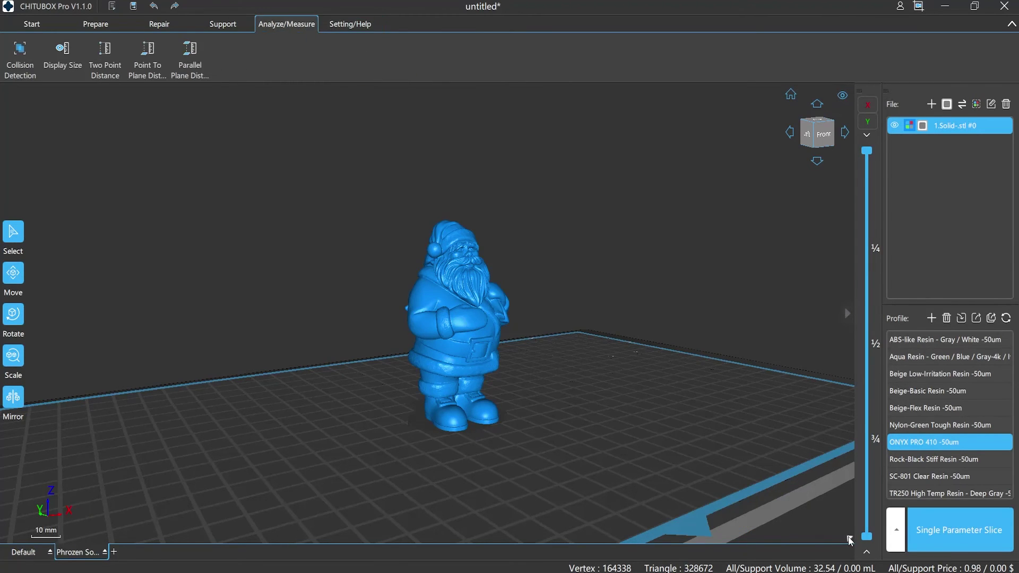
pyautogui.click(228, 26)
pyautogui.moveTo(848, 540)
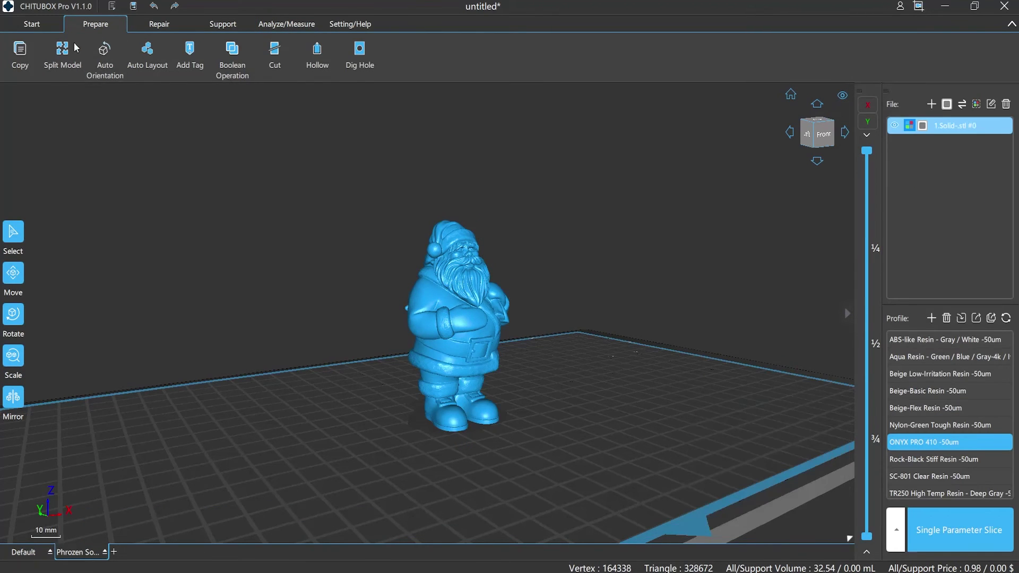
pyautogui.click(32, 24)
pyautogui.moveTo(848, 537)
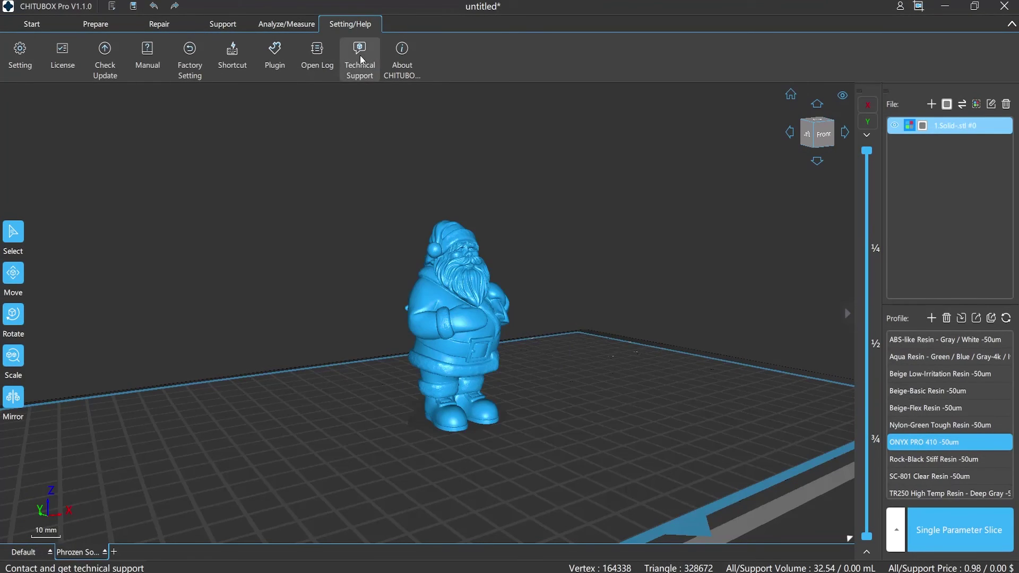
# - Open the technical support form, go through its problem description, download link and DEVICE_ID and COUNTRY_NAME sharing options, and submit it
pyautogui.click(361, 60)
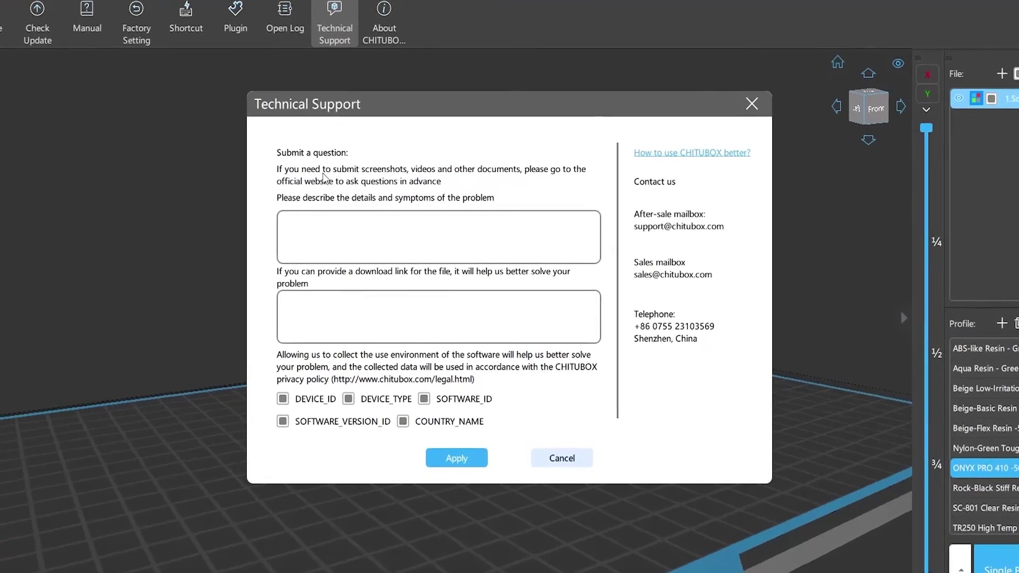
pyautogui.click(328, 226)
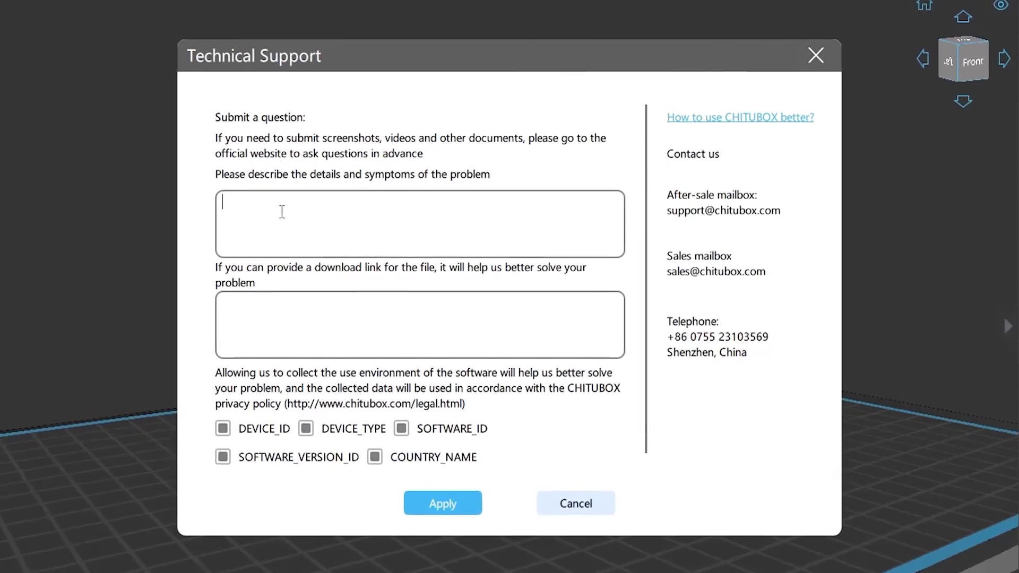
pyautogui.hotkey('ctrl', 'shift', 'p')
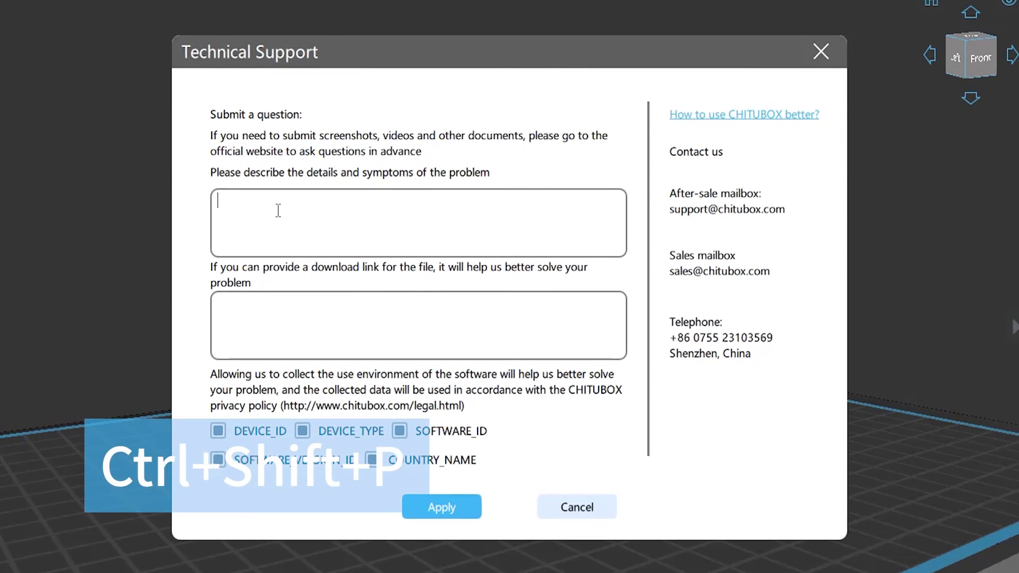
pyautogui.click(260, 324)
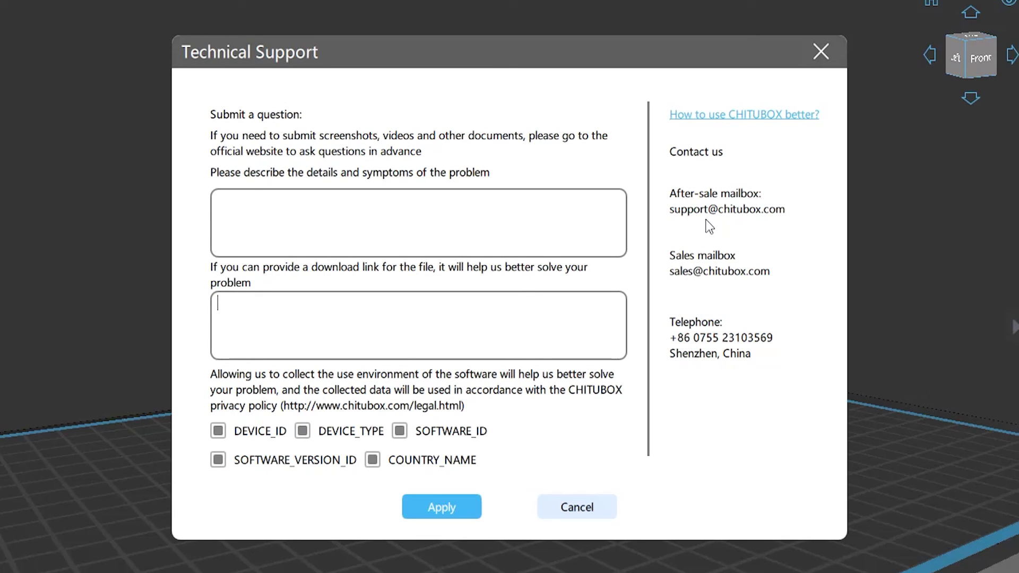
pyautogui.click(218, 431)
pyautogui.click(372, 460)
pyautogui.click(449, 514)
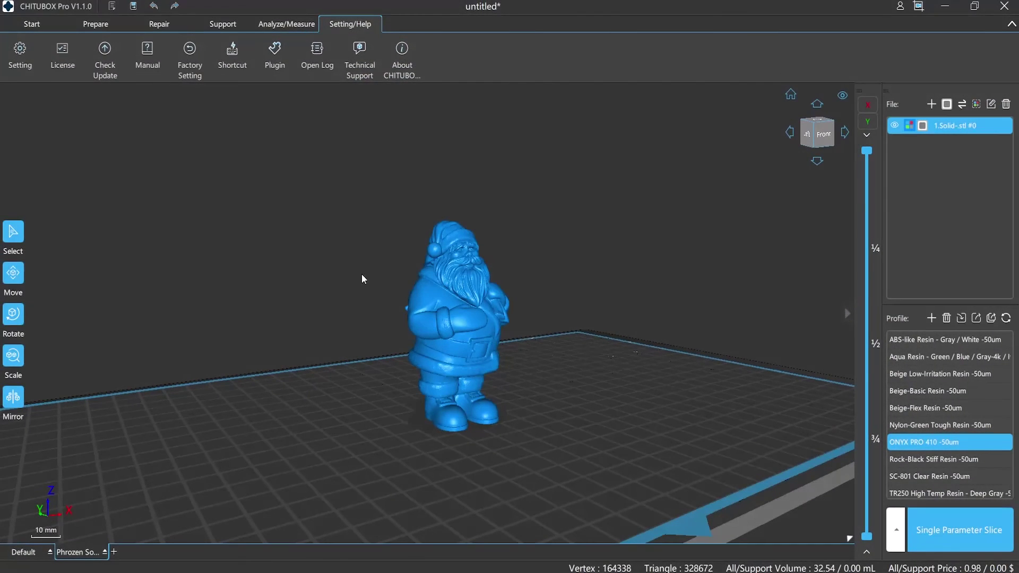
# - View the About CHITUBOX information and the file settings
pyautogui.click(403, 68)
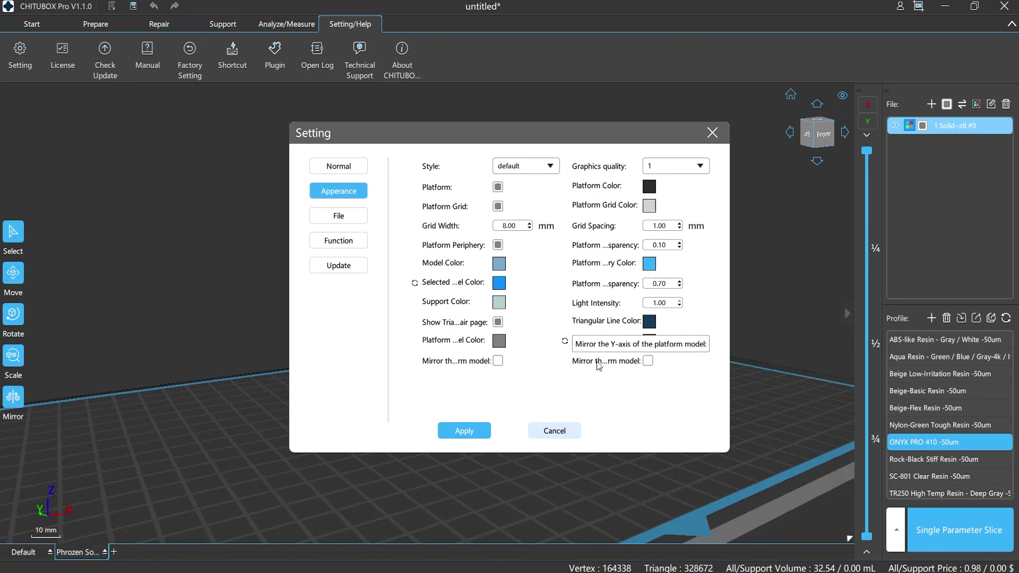
pyautogui.click(359, 217)
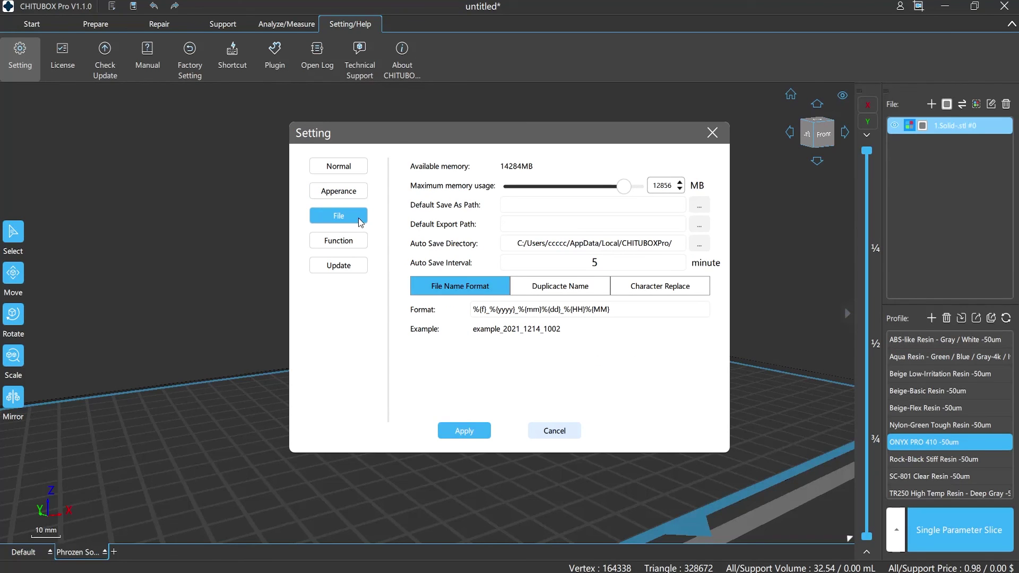